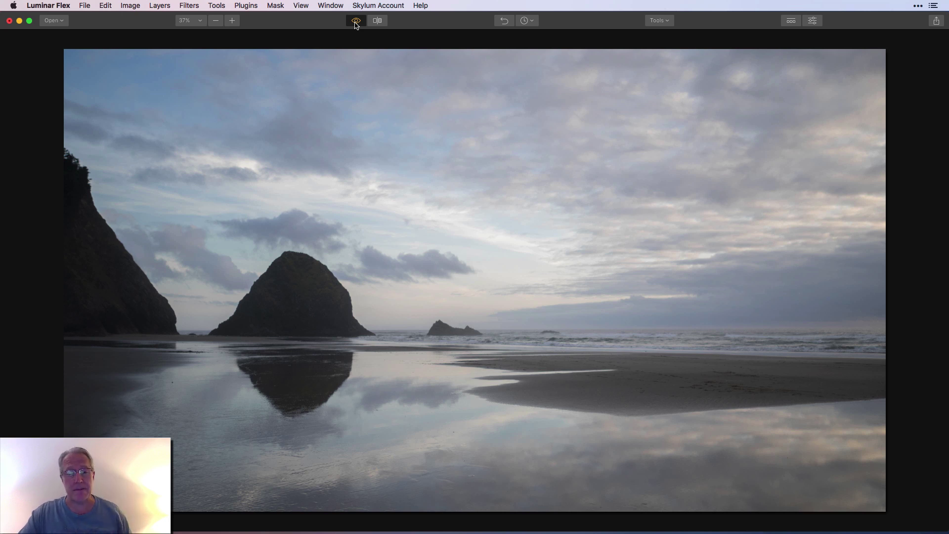
# Show the edited pink-toned beach photo, which has only slight warming and contrast applied
pyautogui.click(356, 21)
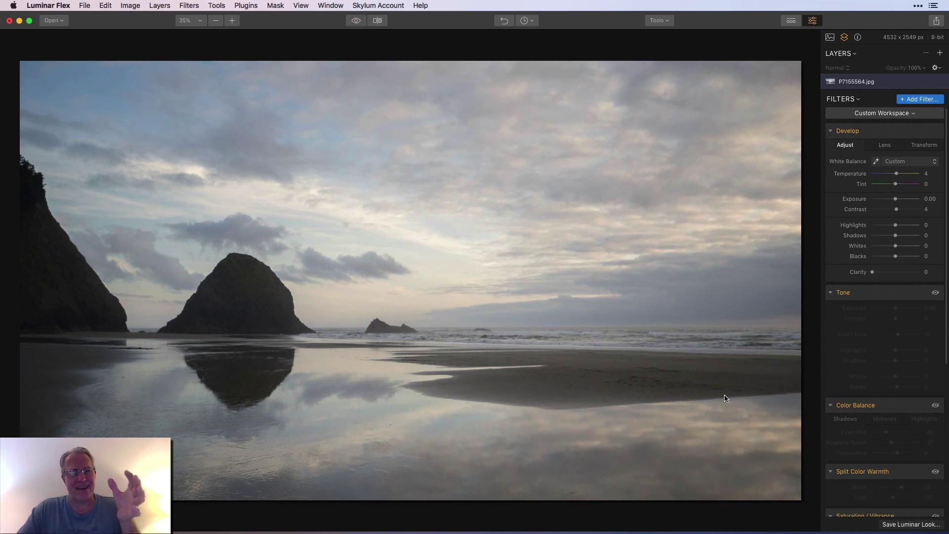
pyautogui.moveTo(883, 210)
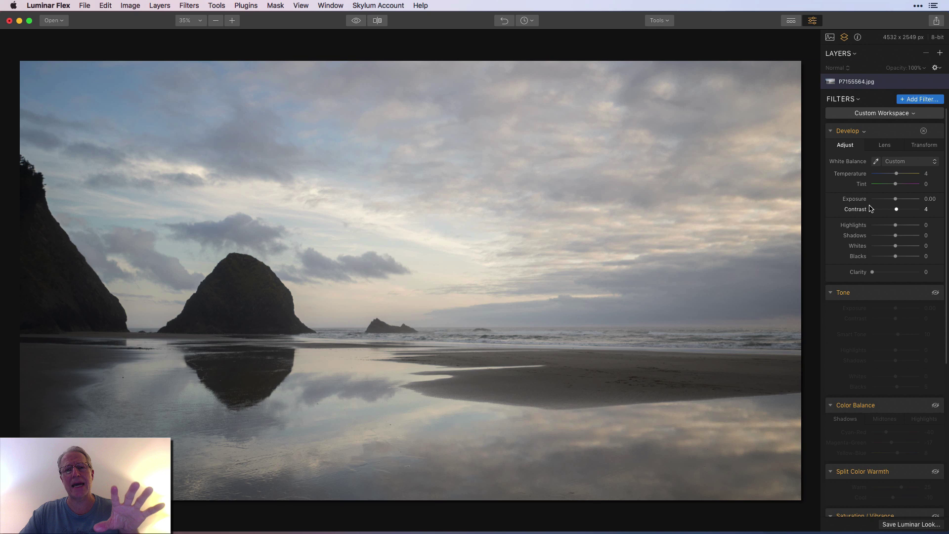
pyautogui.scroll(-1, 870, 208)
pyautogui.scroll(-2, 870, 208)
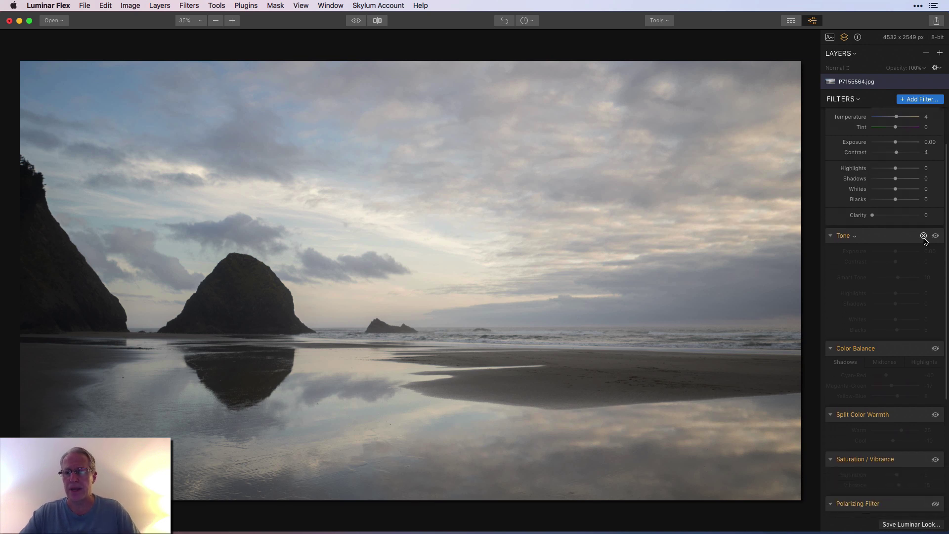
# Enable the Tone filter (Smart Tone 10, Blacks 5), toggling it off and on to compare
pyautogui.click(935, 236)
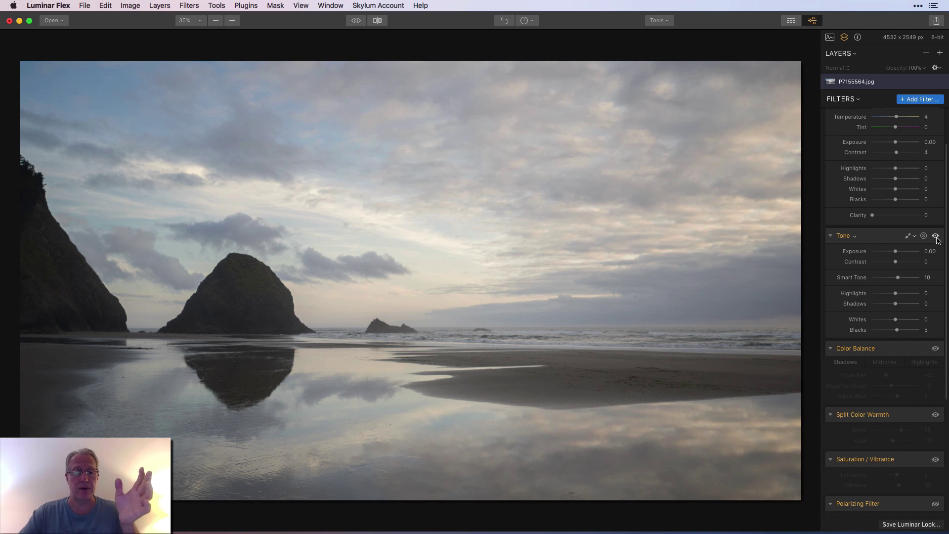
pyautogui.click(936, 235)
pyautogui.click(935, 236)
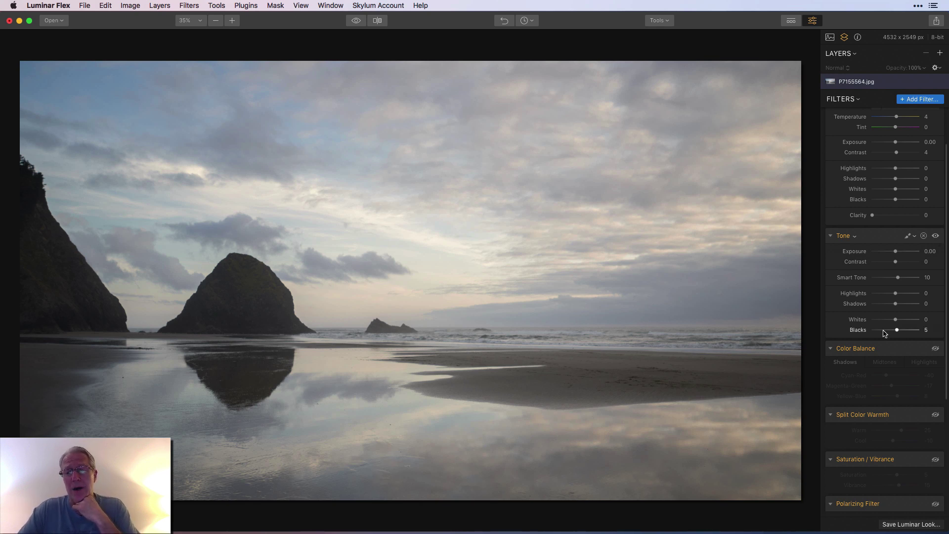
pyautogui.scroll(-3, 884, 333)
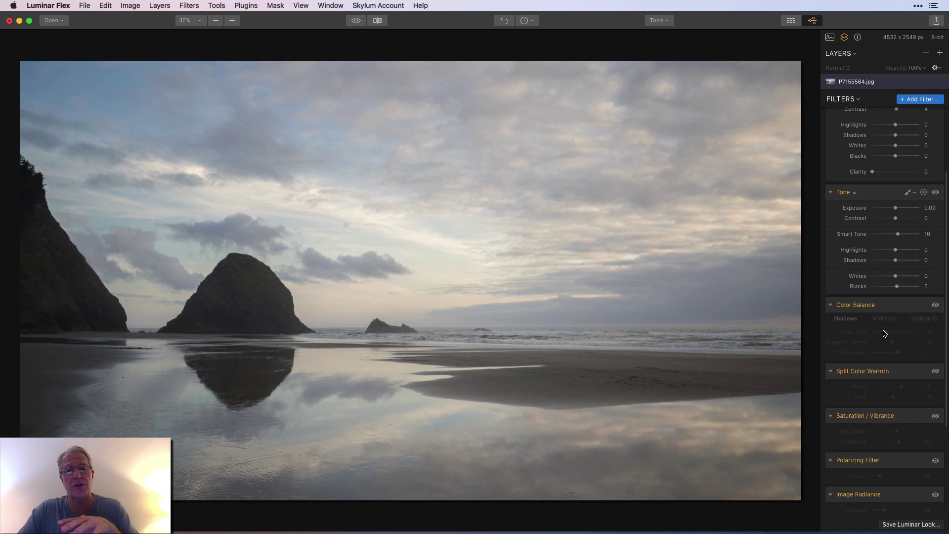
pyautogui.scroll(-3, 884, 333)
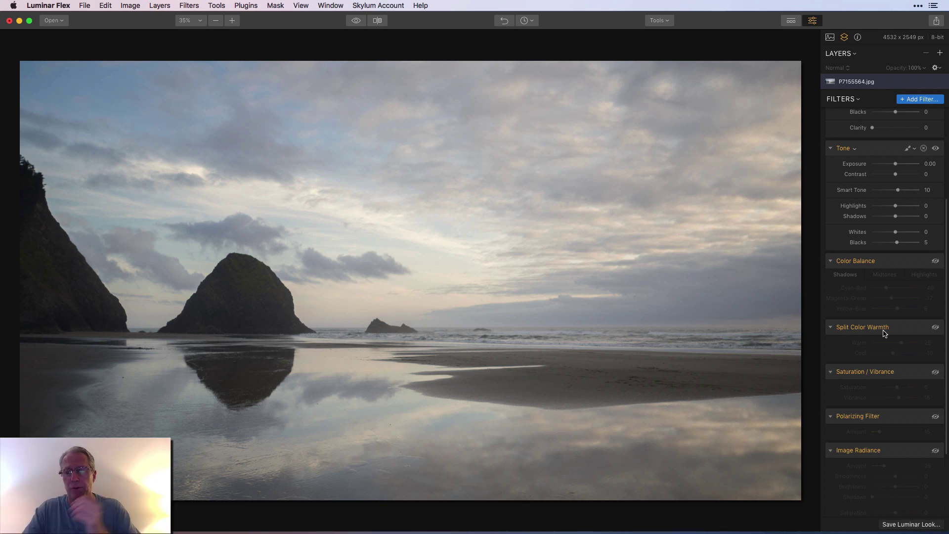
pyautogui.moveTo(936, 261)
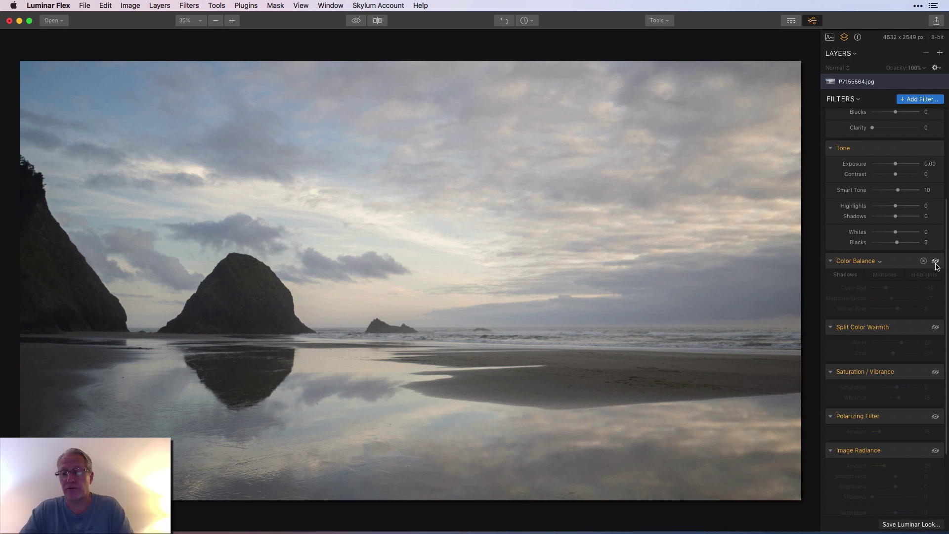
# Enable Color Balance (Cyan-Red -40, Magenta-Green -17, Yellow-Blue 8), toggling it to compare
pyautogui.click(937, 262)
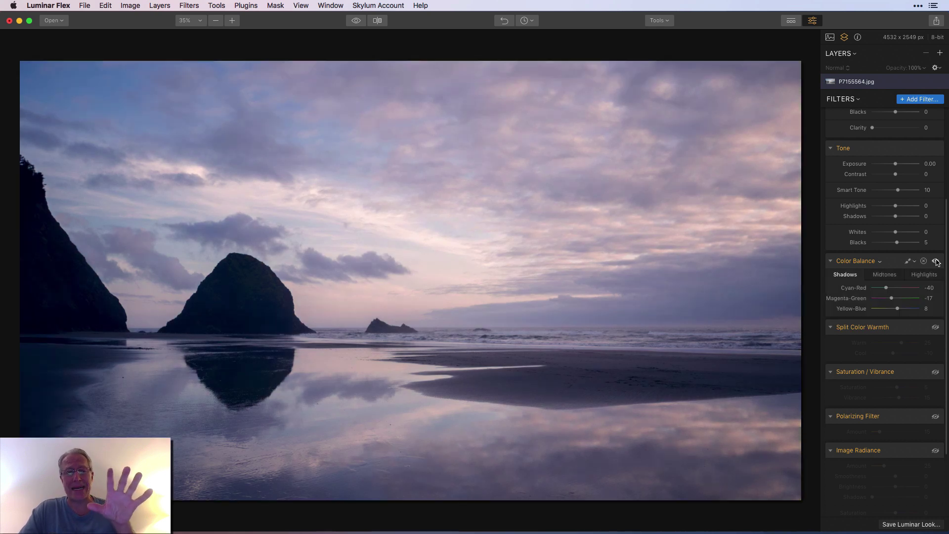
pyautogui.click(937, 261)
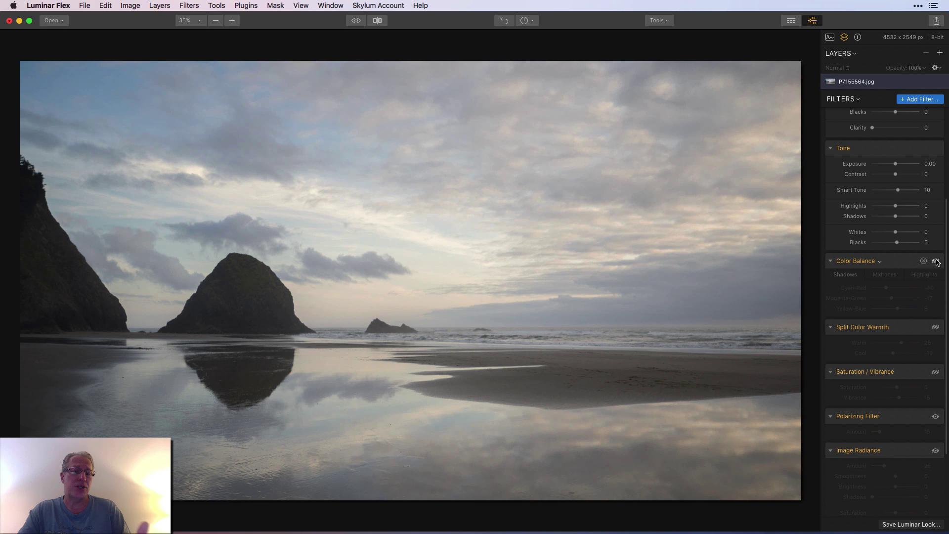
pyautogui.click(936, 261)
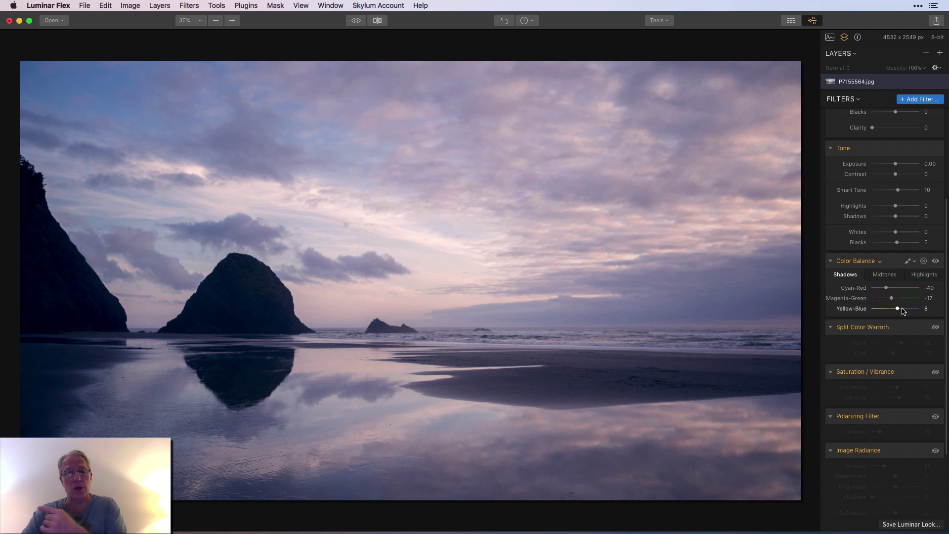
pyautogui.moveTo(898, 288)
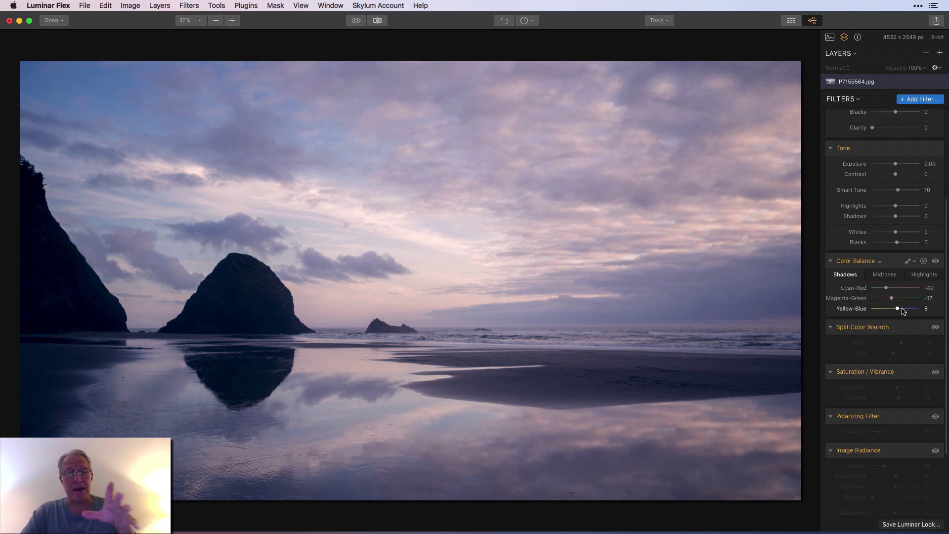
# View Color Balance midtones, then highlights (Cyan-Red 5, Magenta-Green -5), and compare before and after
pyautogui.click(887, 274)
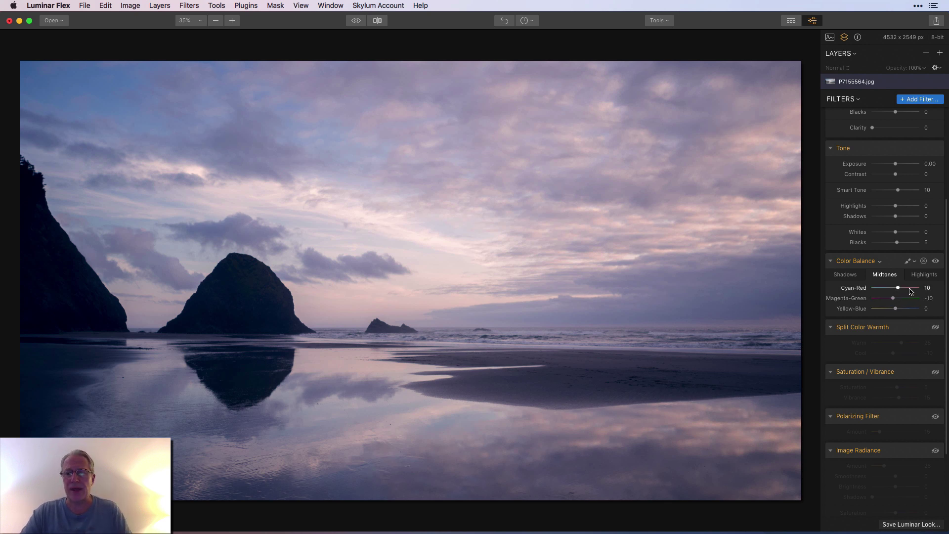
pyautogui.click(924, 275)
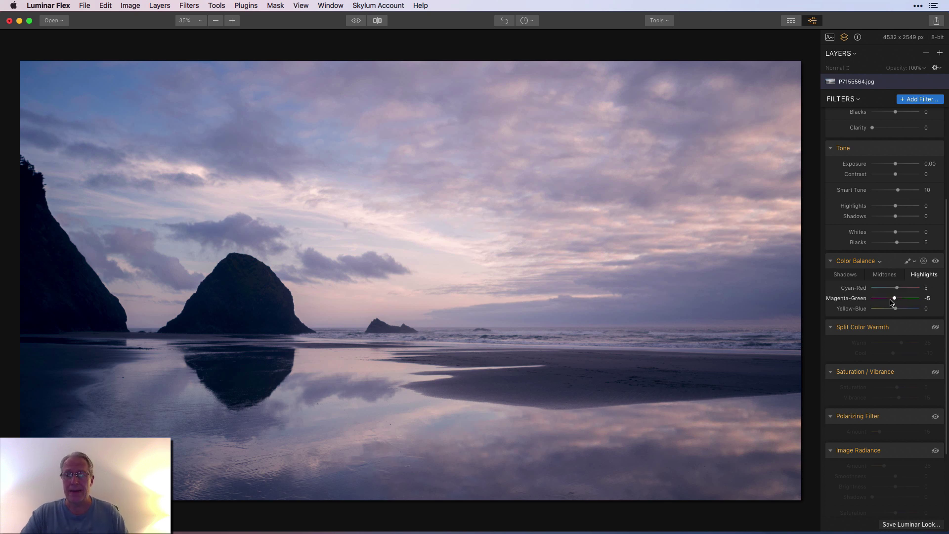
pyautogui.click(936, 262)
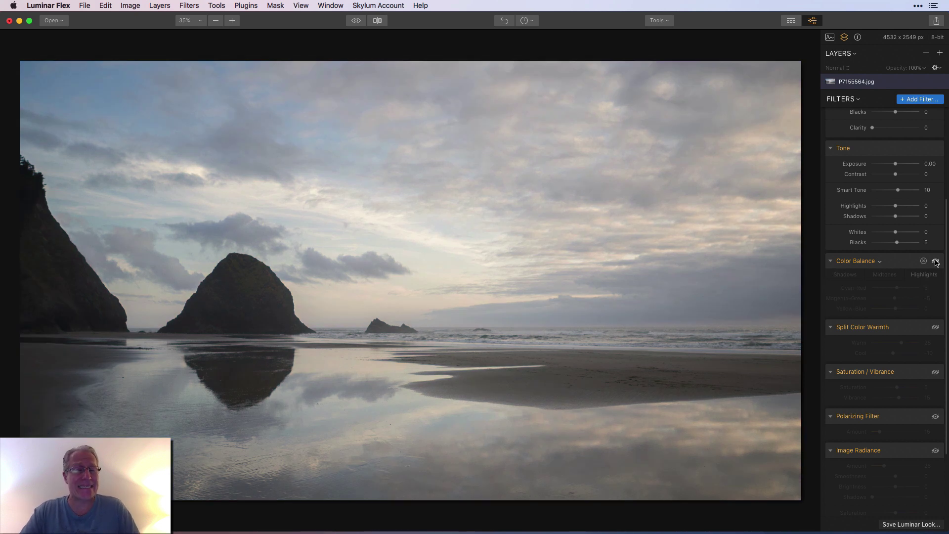
pyautogui.click(936, 261)
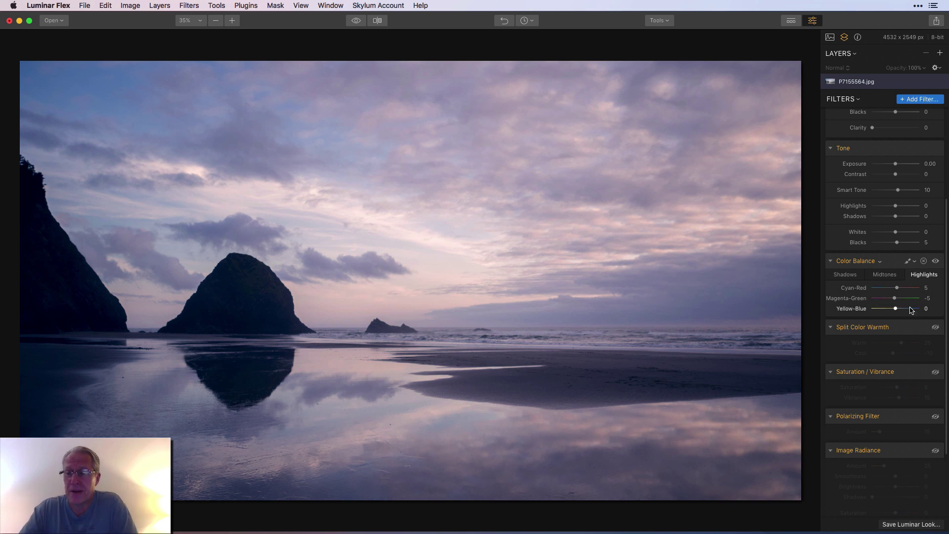
pyautogui.scroll(-3, 927, 279)
pyautogui.scroll(-2, 927, 278)
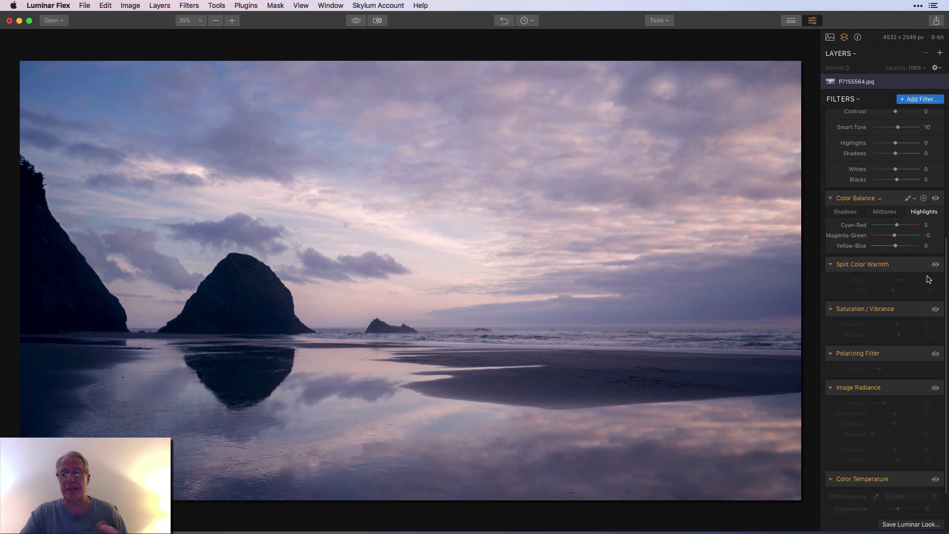
pyautogui.scroll(-2, 927, 279)
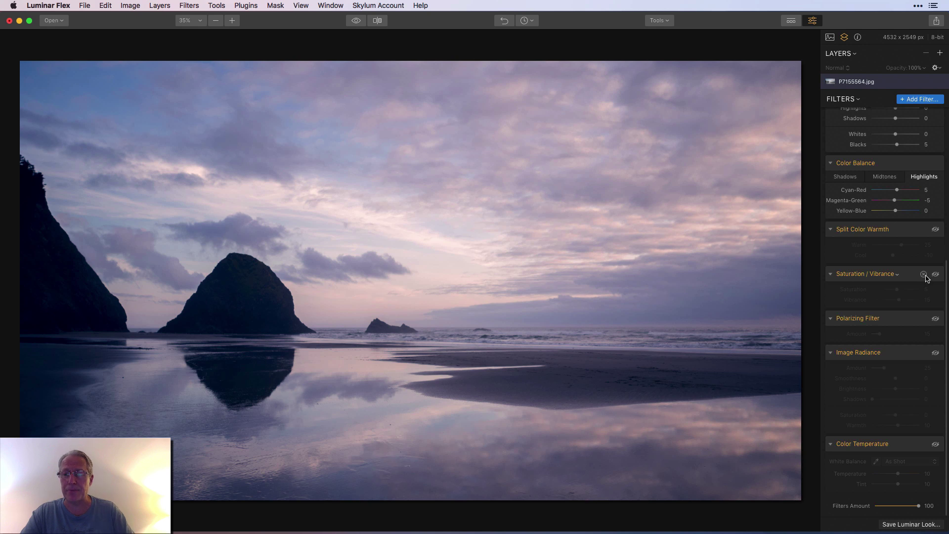
# Enable Split Color Warmth (Warm 25, Cool -10) and Saturation/Vibrance (5, 15), comparing each
pyautogui.moveTo(883, 229)
pyautogui.click(936, 230)
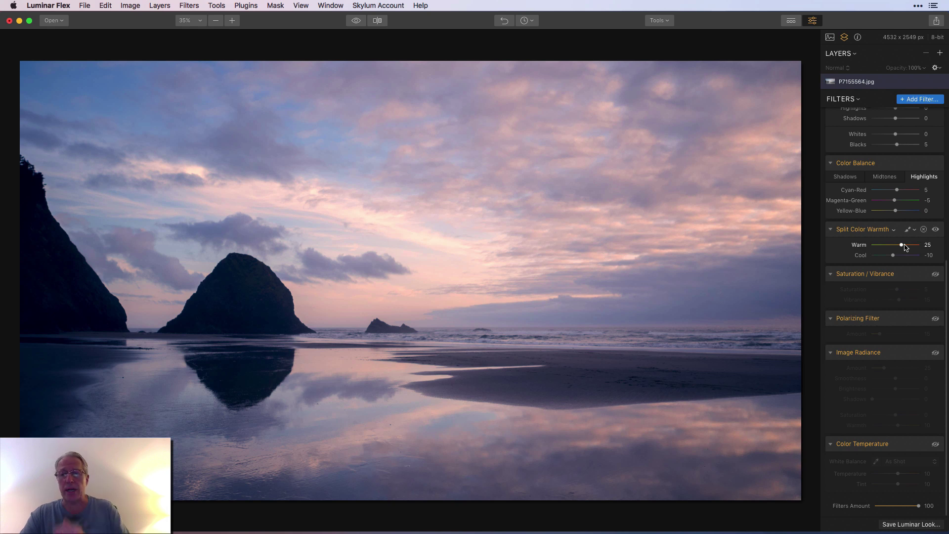
pyautogui.moveTo(883, 274)
pyautogui.click(935, 273)
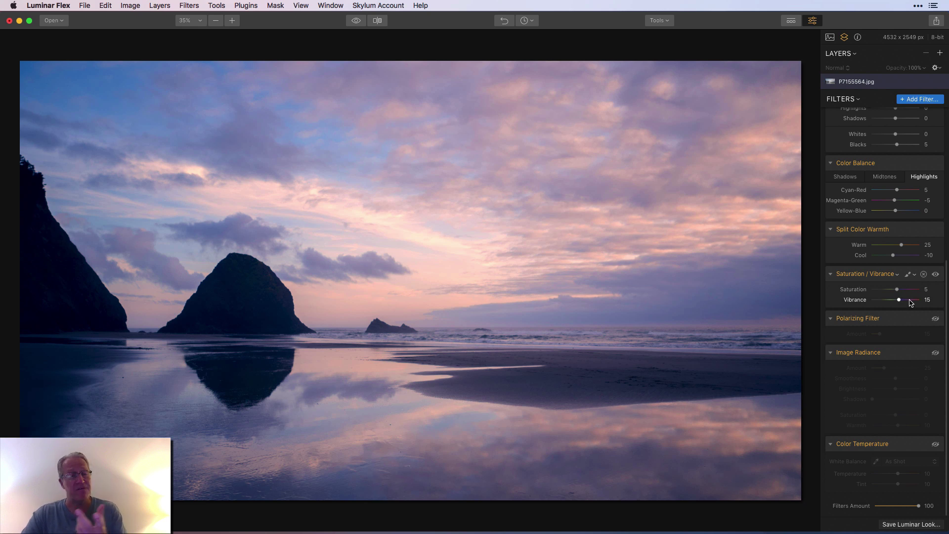
pyautogui.click(936, 274)
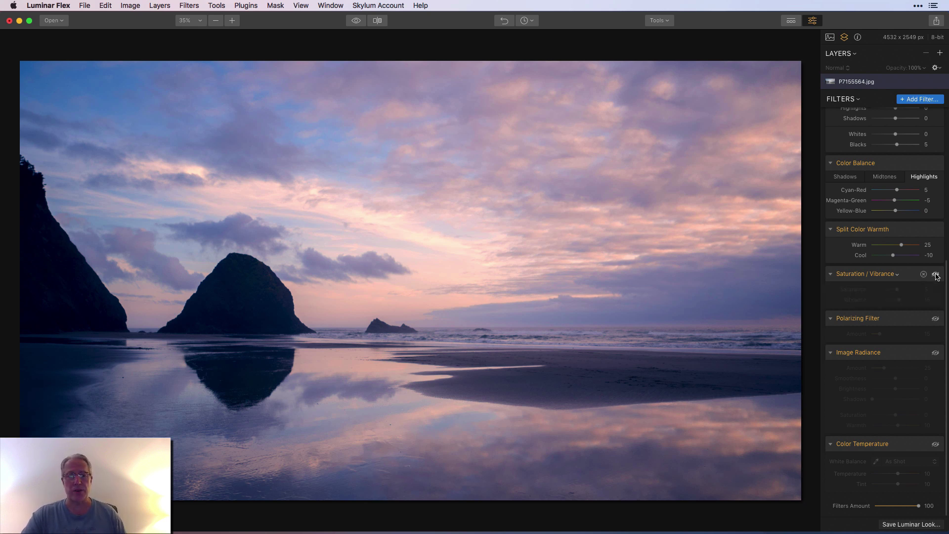
pyautogui.click(937, 274)
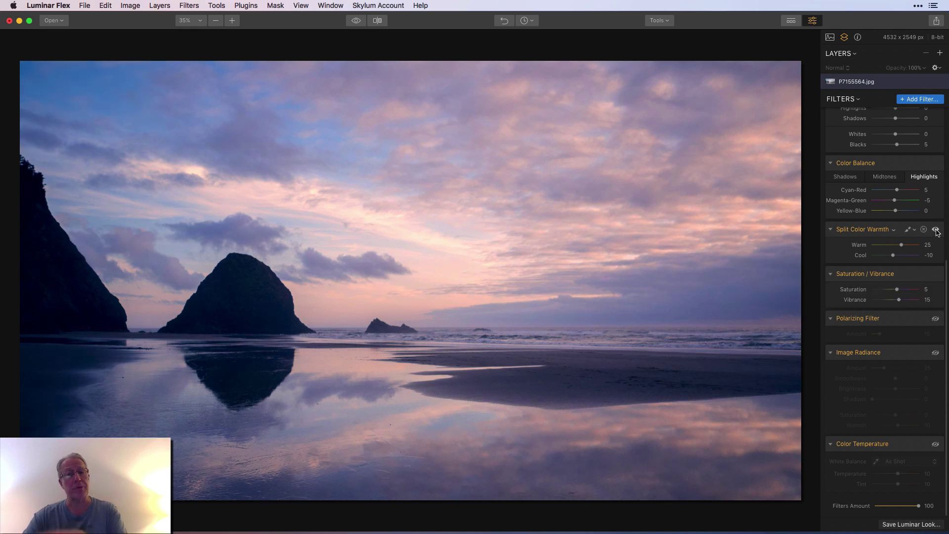
pyautogui.click(936, 230)
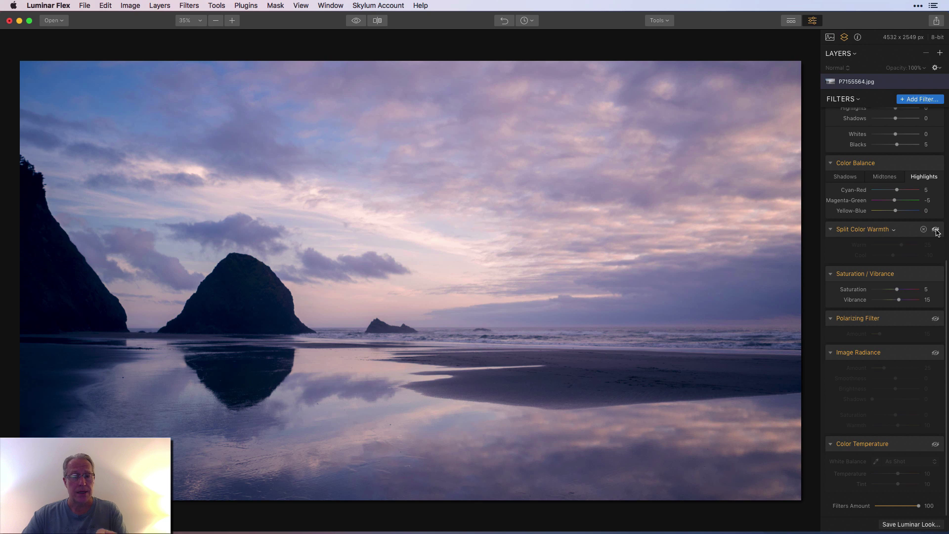
pyautogui.click(936, 230)
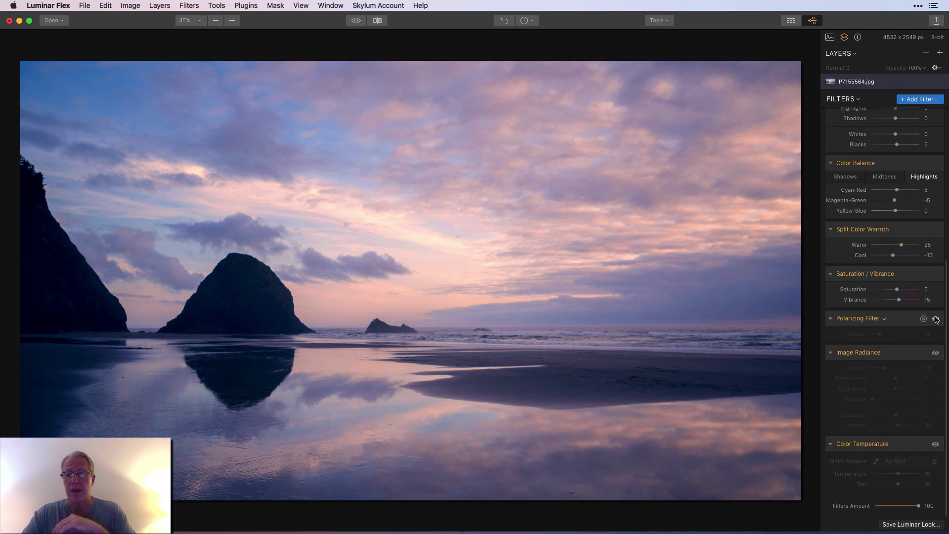
pyautogui.moveTo(936, 320)
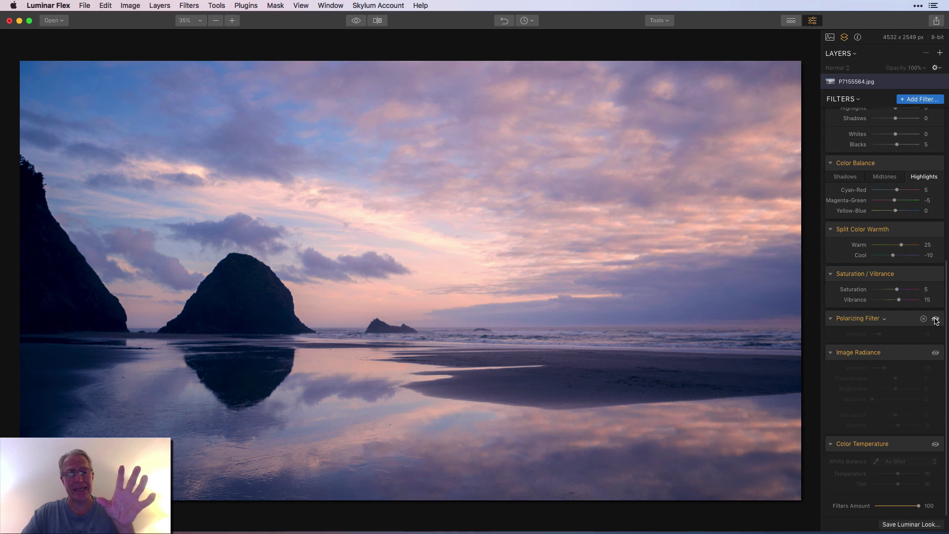
# Enable the Polarizing Filter at Amount 15, toggling it repeatedly to compare, and leave it on
pyautogui.click(936, 320)
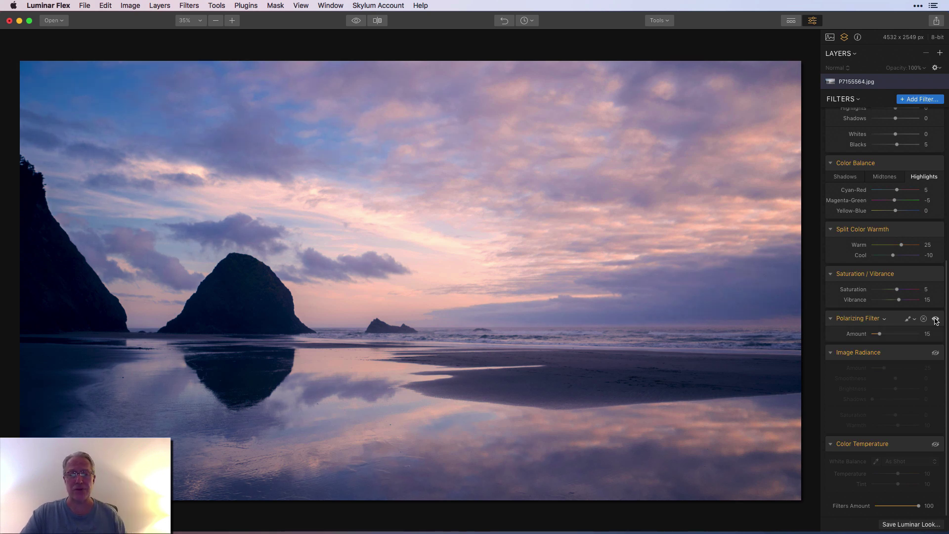
pyautogui.click(936, 319)
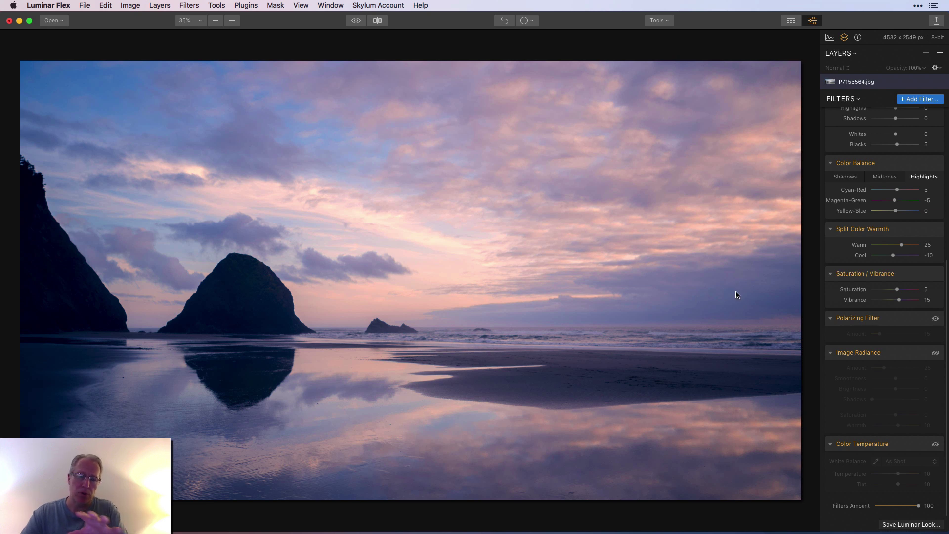
pyautogui.click(936, 320)
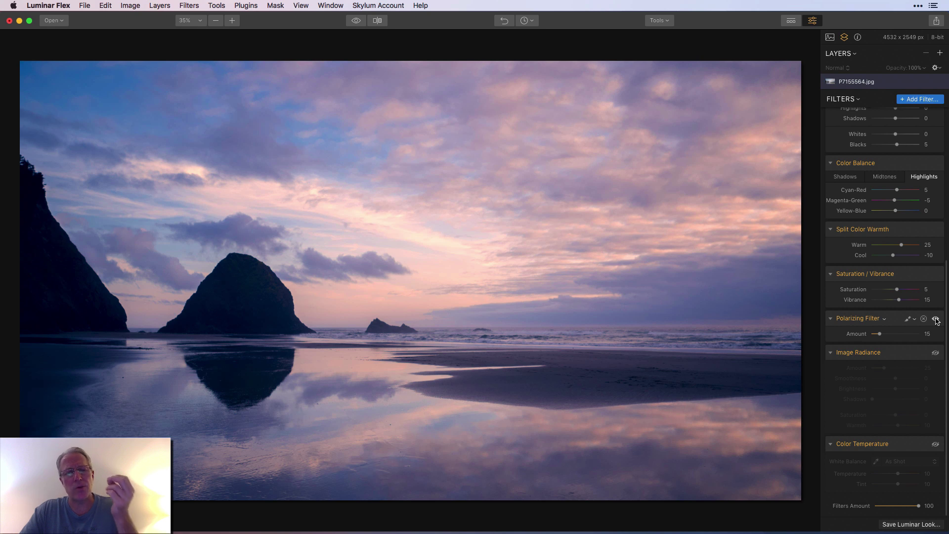
pyautogui.click(936, 320)
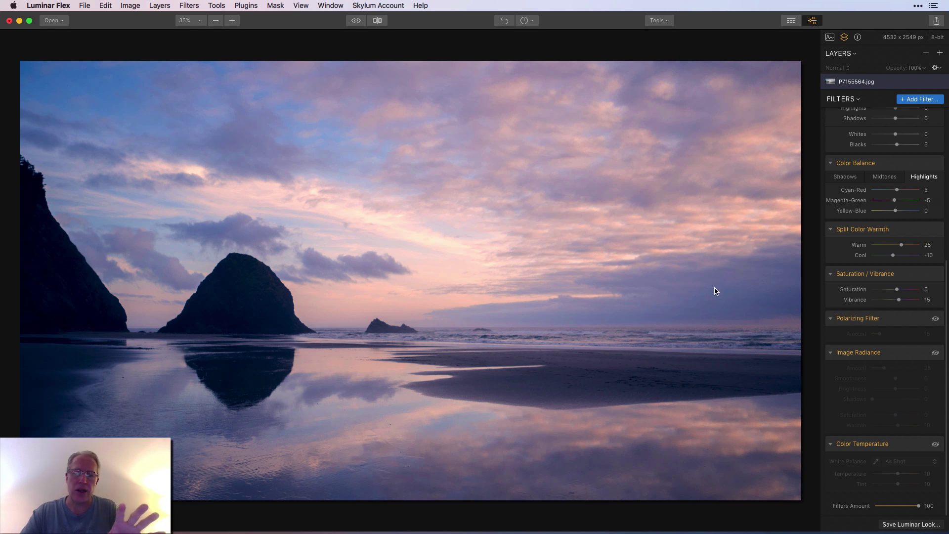
pyautogui.click(936, 320)
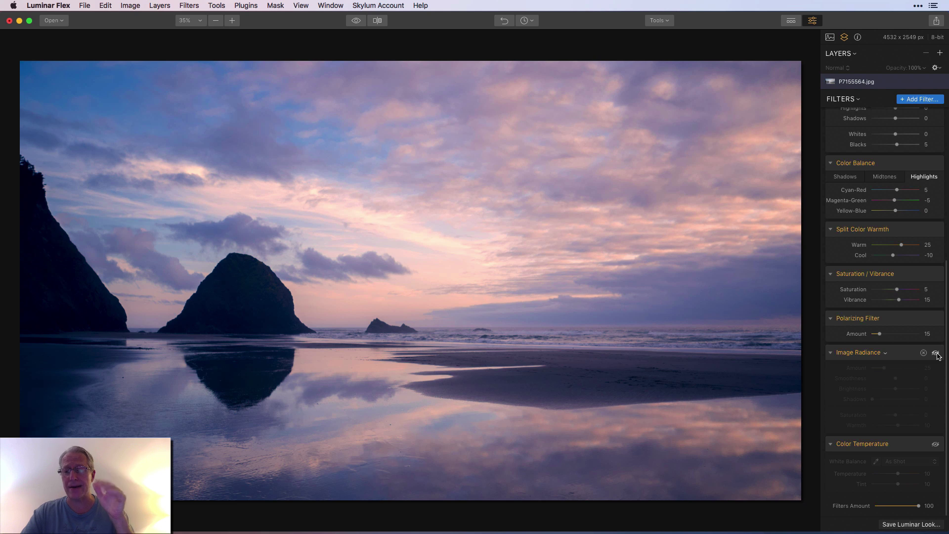
pyautogui.click(936, 354)
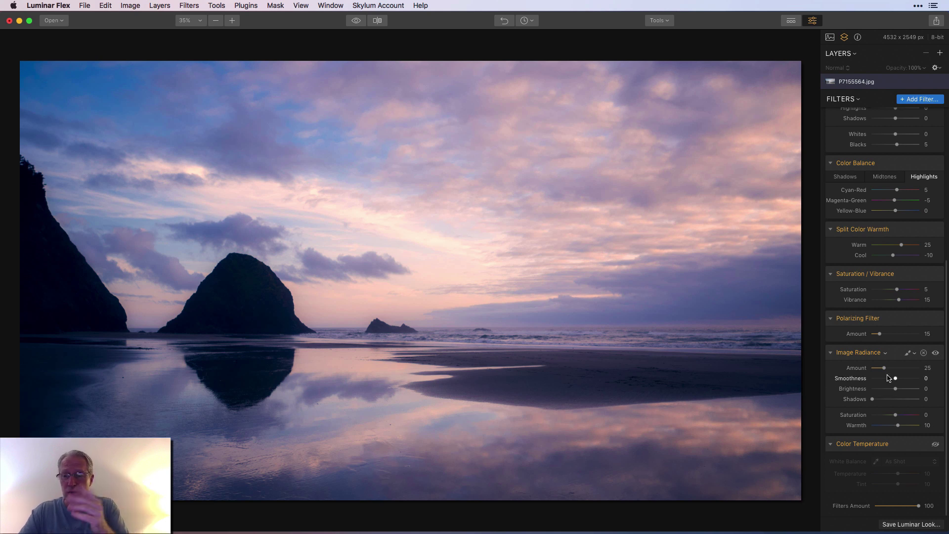
pyautogui.click(936, 354)
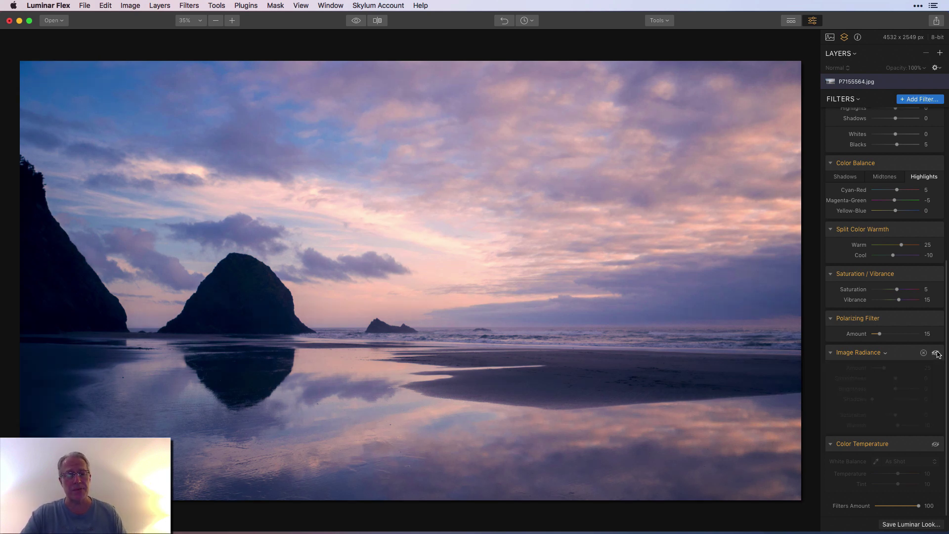
pyautogui.click(936, 354)
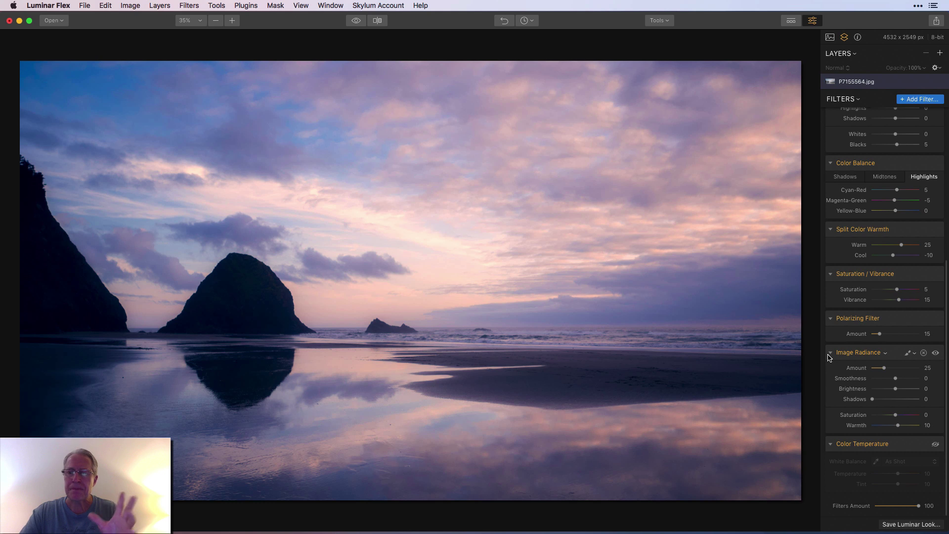
pyautogui.moveTo(875, 444)
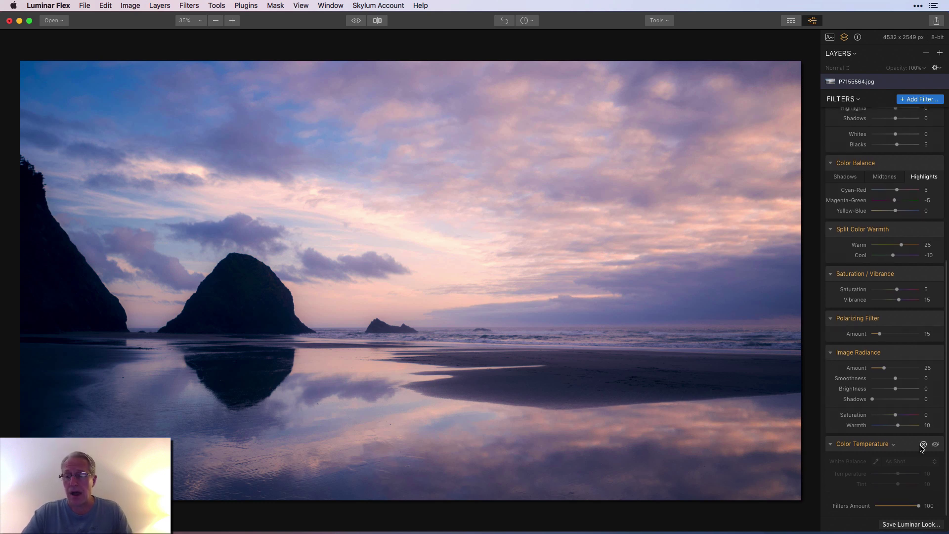
# Enable Color Temperature (Temperature 10, Tint 10), toggling it twice to compare, and leave it on
pyautogui.click(936, 446)
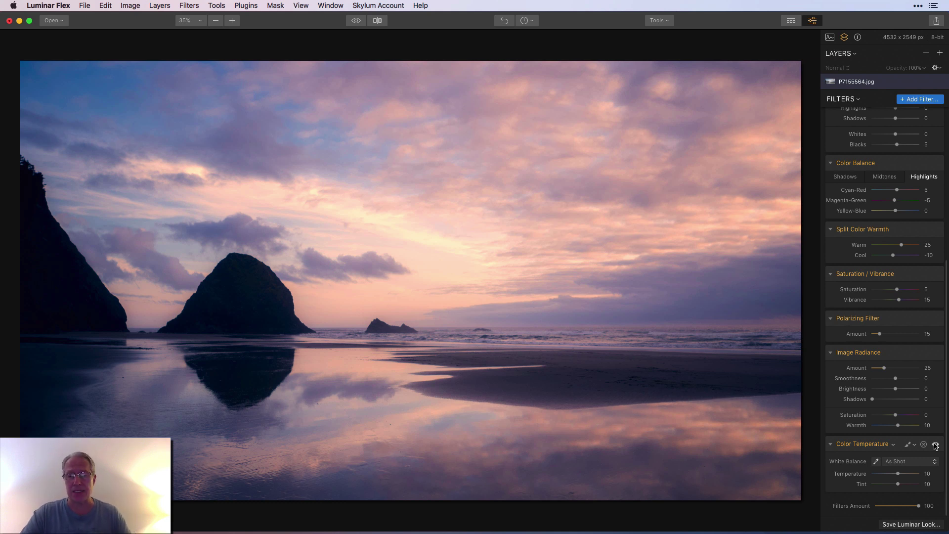
pyautogui.click(936, 445)
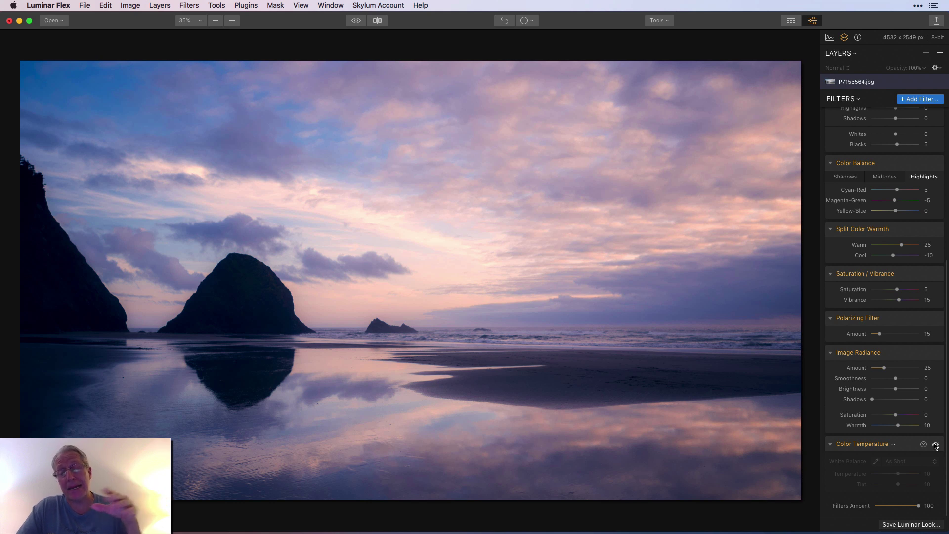
pyautogui.click(936, 446)
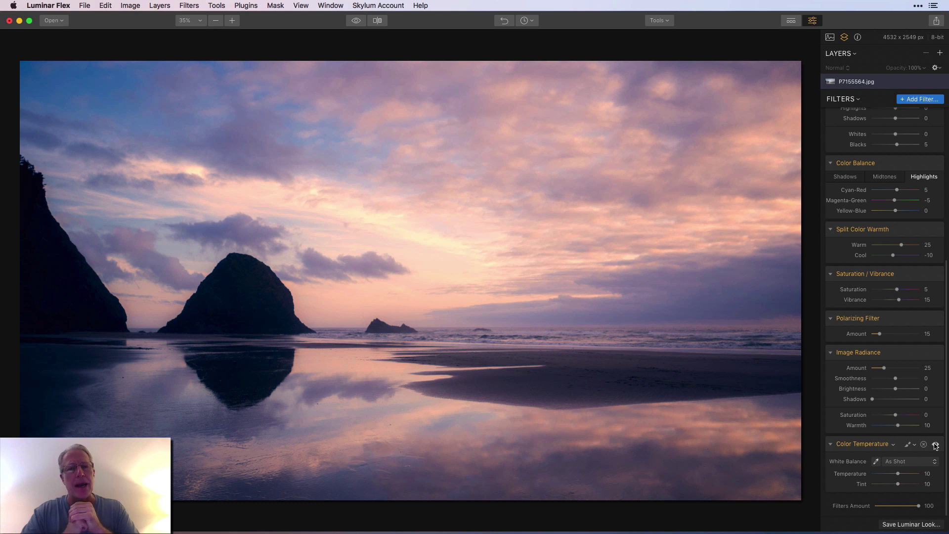
pyautogui.click(936, 445)
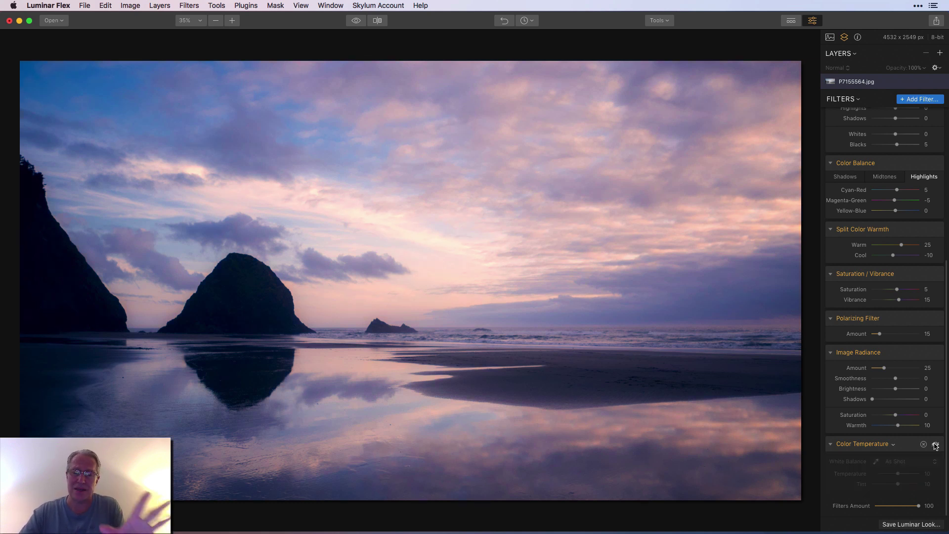
pyautogui.click(936, 445)
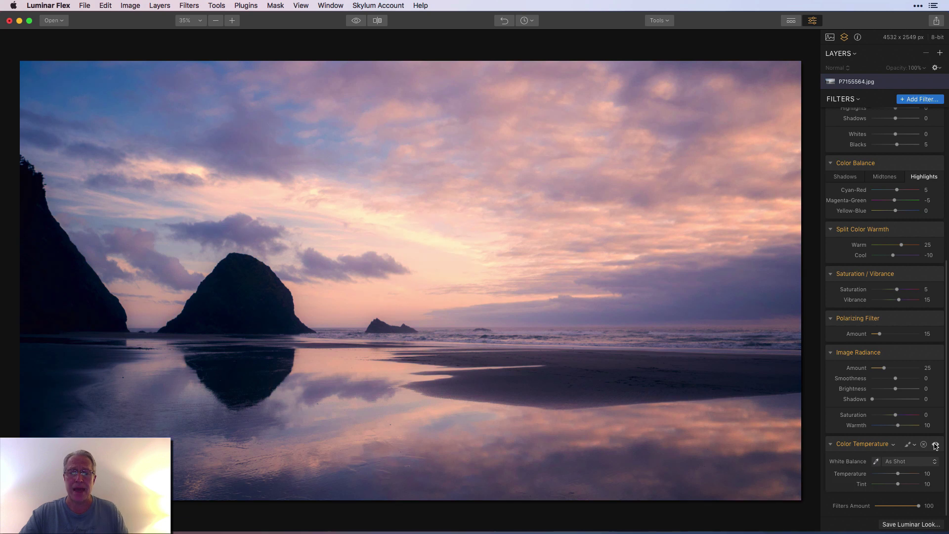
# Crop the beach photo to 16:9 (4532 × 2549 px), repositioning the image within the frame
pyautogui.click(661, 21)
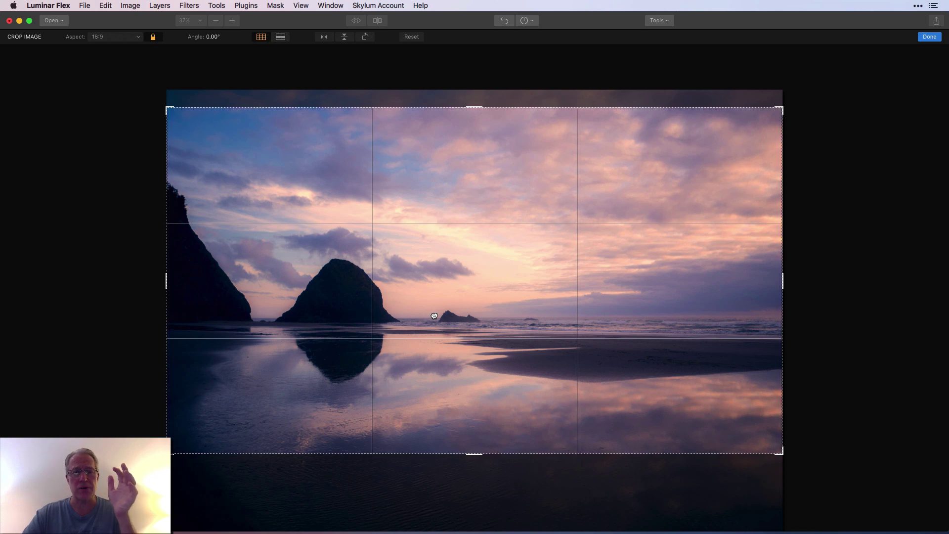
pyautogui.moveTo(434, 316); pyautogui.dragTo(430, 356)
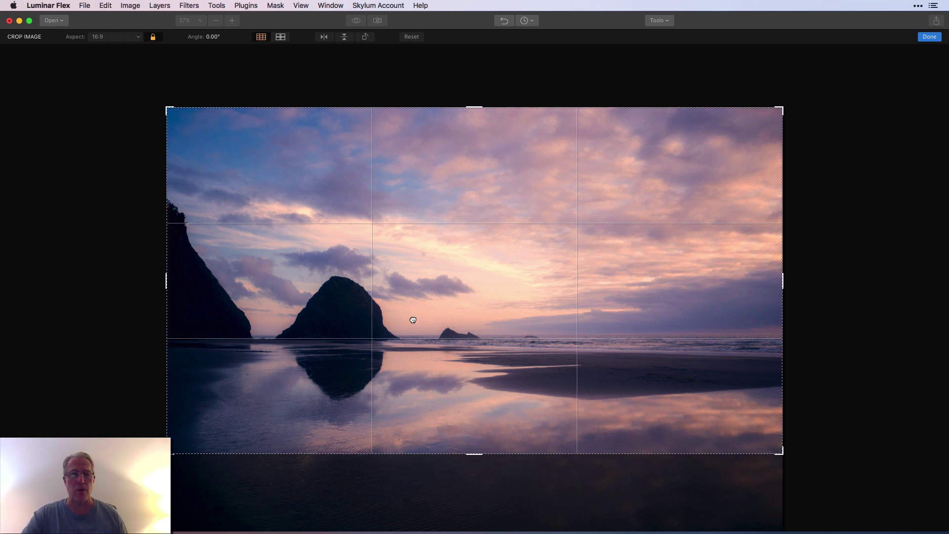
pyautogui.moveTo(413, 320); pyautogui.dragTo(411, 305)
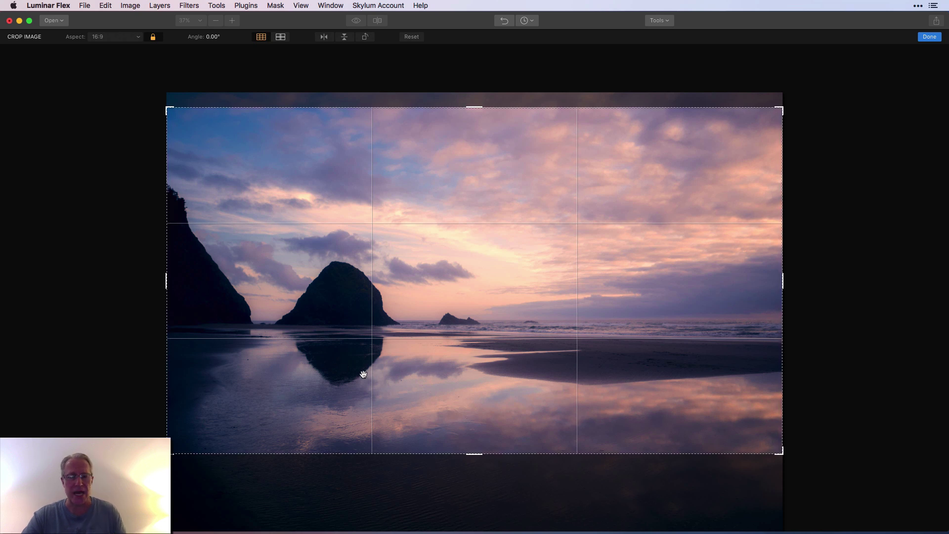
pyautogui.moveTo(389, 370); pyautogui.dragTo(388, 366)
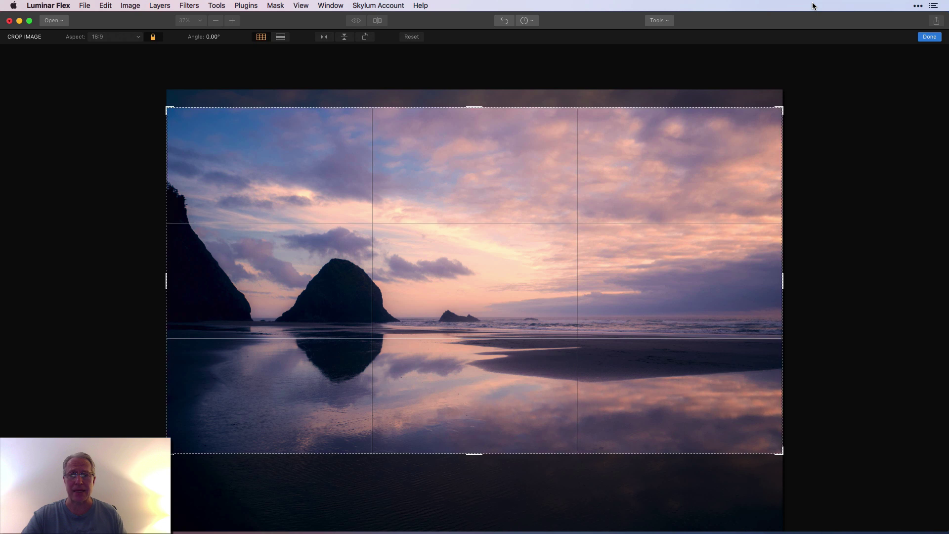
pyautogui.click(930, 37)
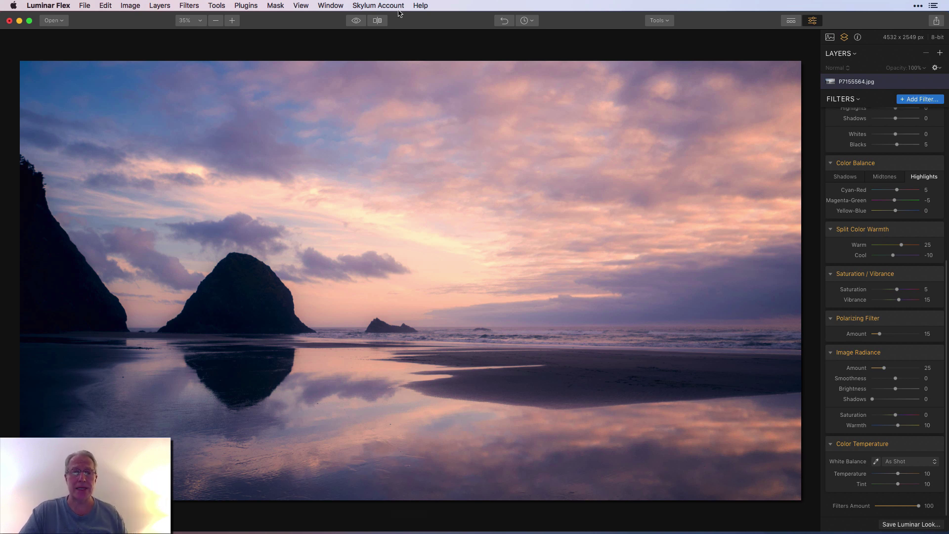
pyautogui.click(359, 20)
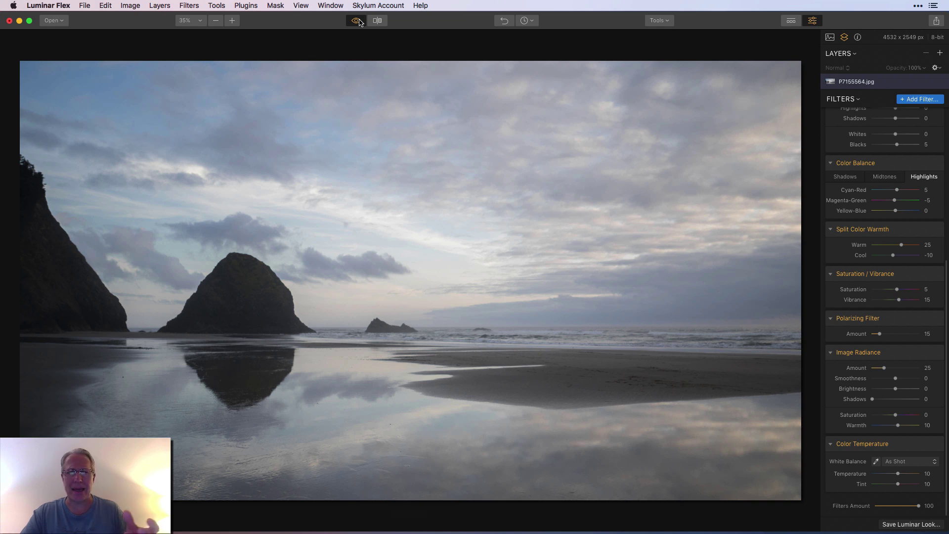
pyautogui.click(358, 21)
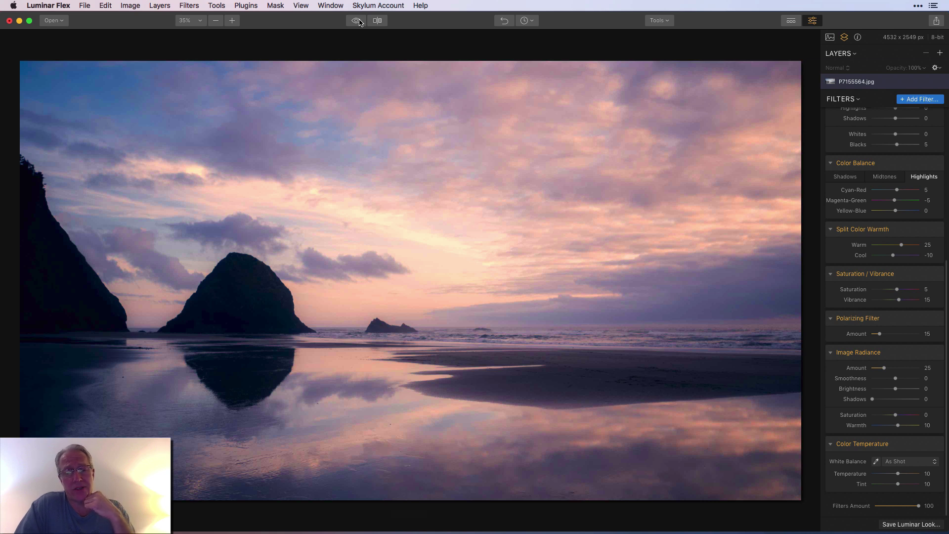
pyautogui.click(357, 20)
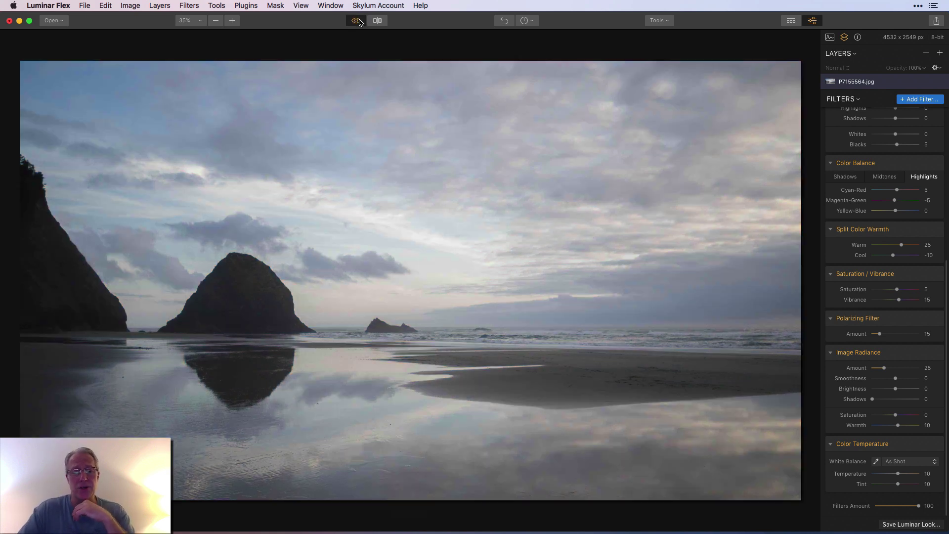
pyautogui.click(358, 21)
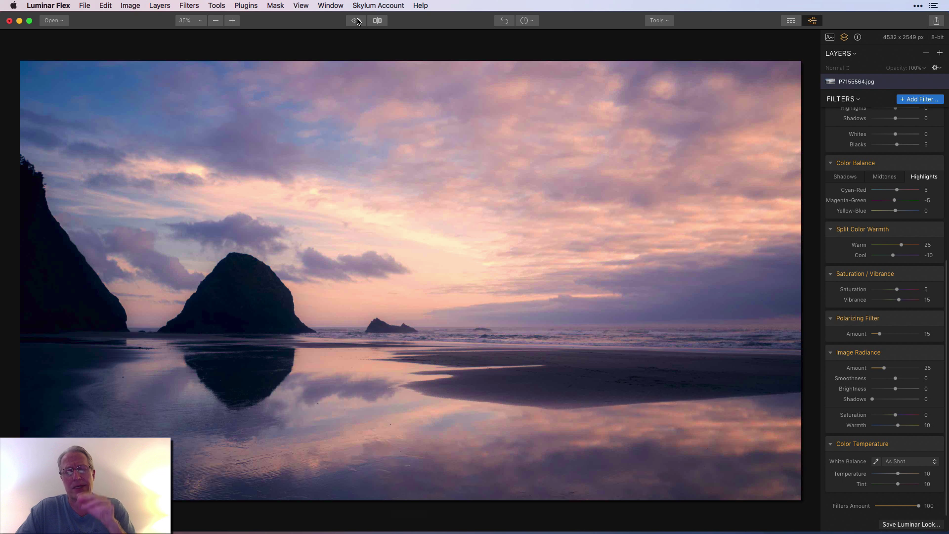
pyautogui.click(357, 21)
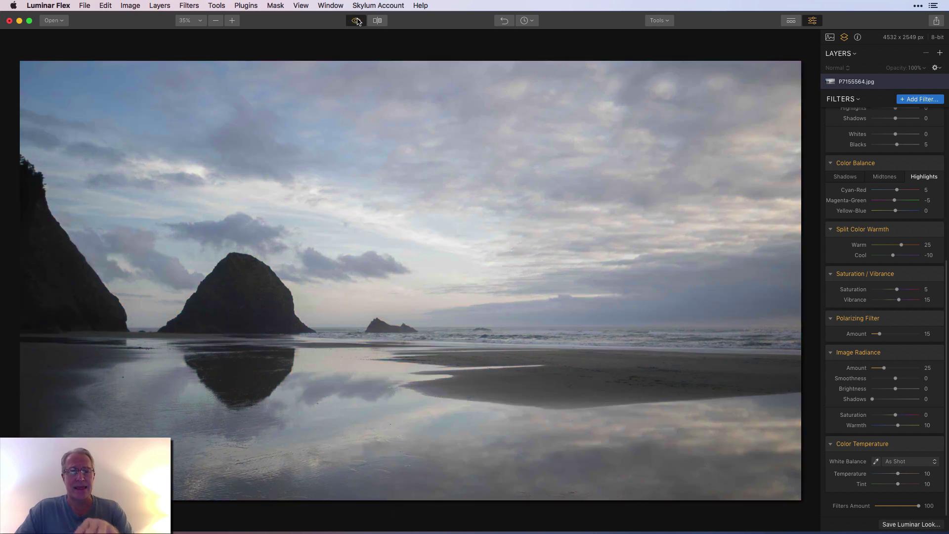
pyautogui.click(356, 21)
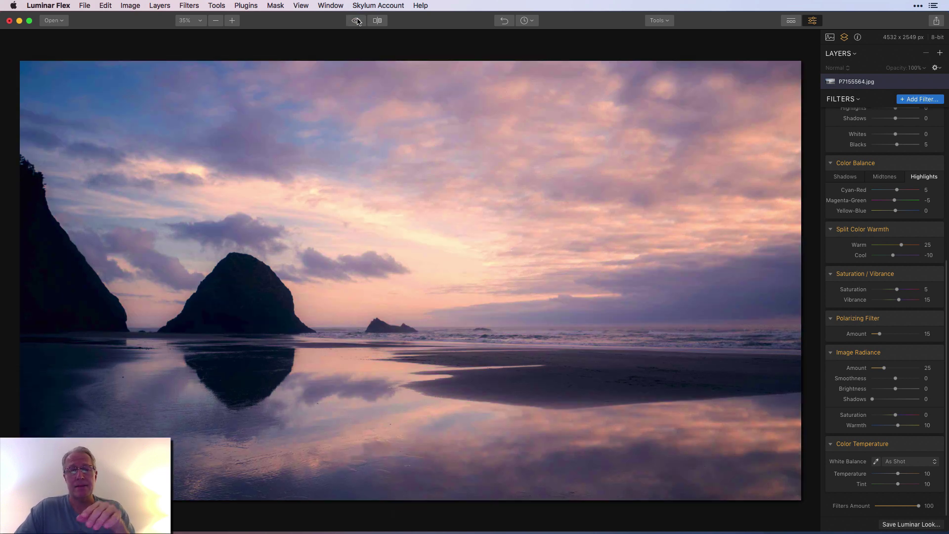